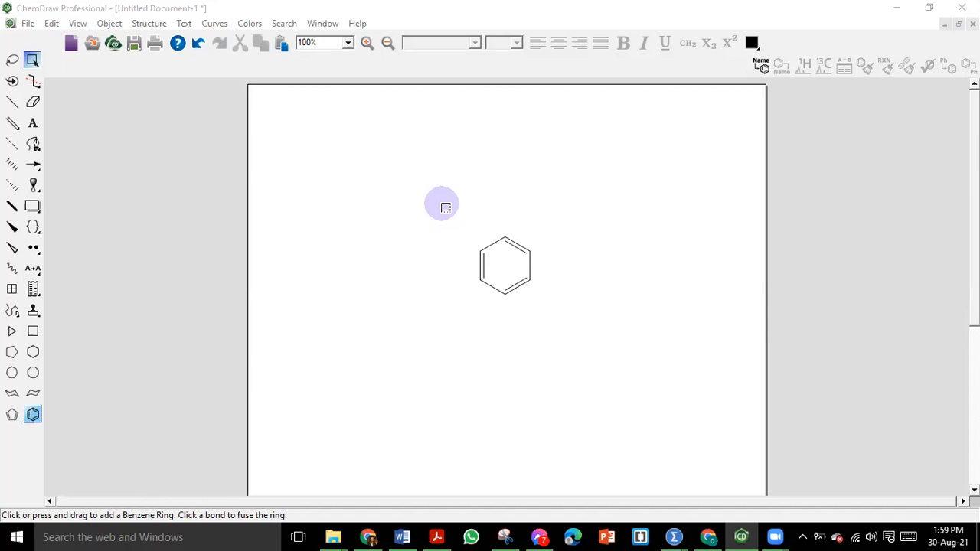
# - Select the benzene ring and move it to the upper middle of the page
pyautogui.moveTo(450, 211); pyautogui.dragTo(566, 336)
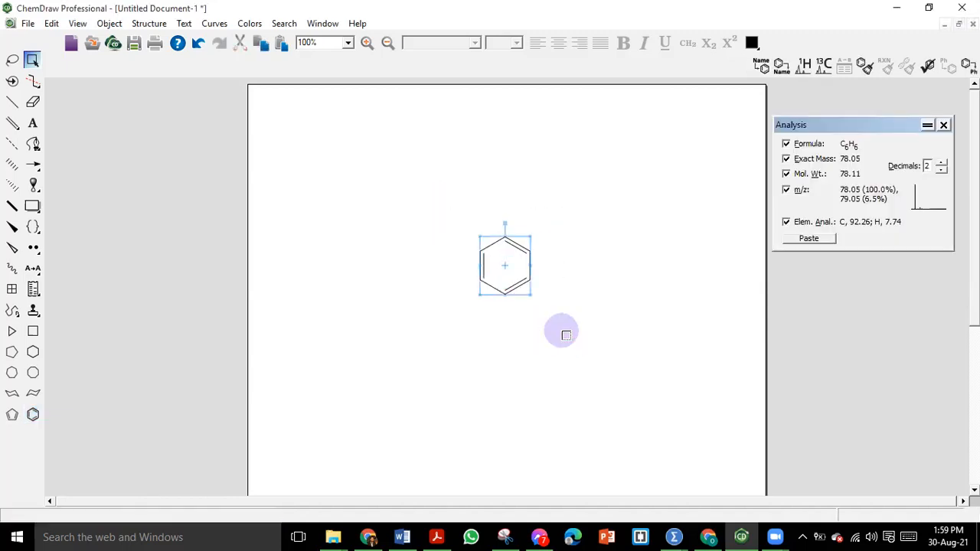
pyautogui.moveTo(510, 269); pyautogui.dragTo(488, 196)
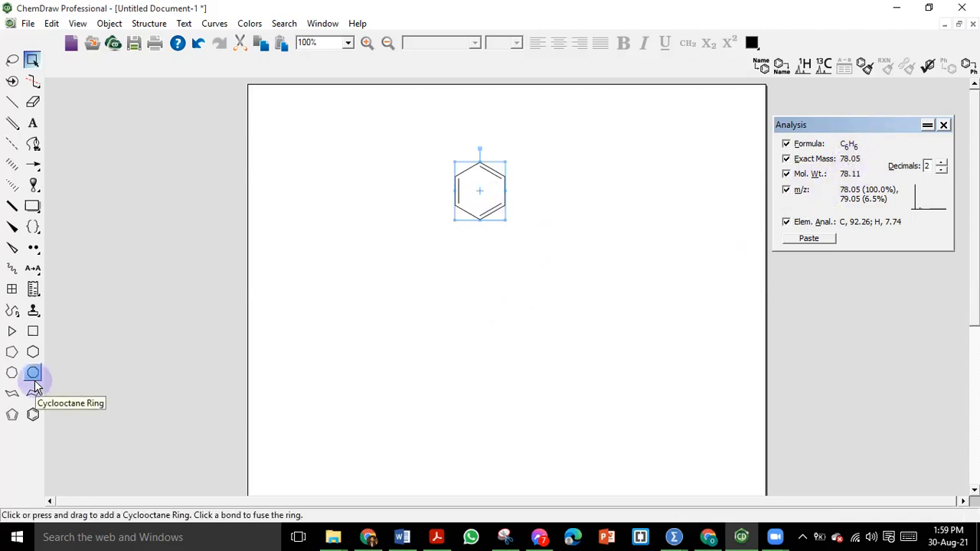
pyautogui.moveTo(483, 196); pyautogui.dragTo(489, 232)
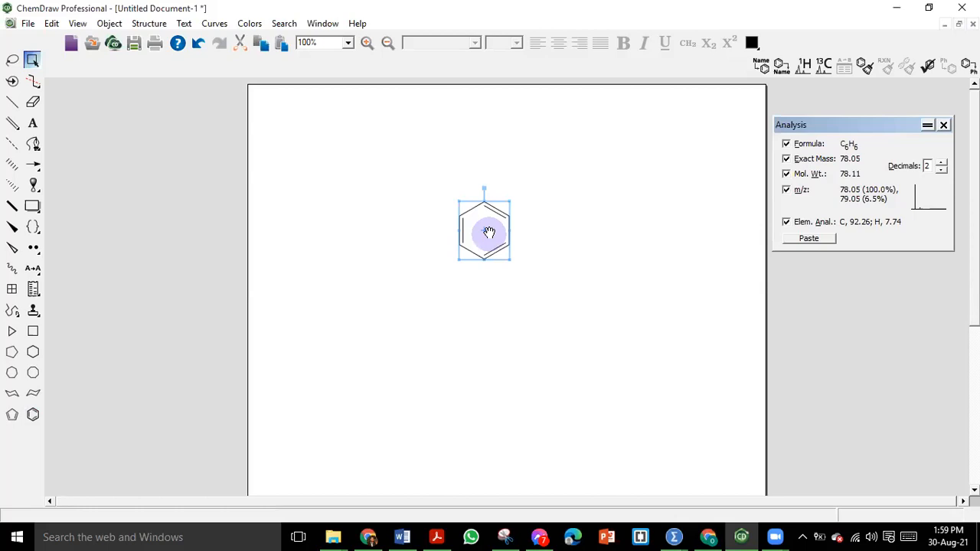
# - Attach a single bond to the benzene ring's upper-right carbon and label its free end O using the periodic table
pyautogui.click(12, 103)
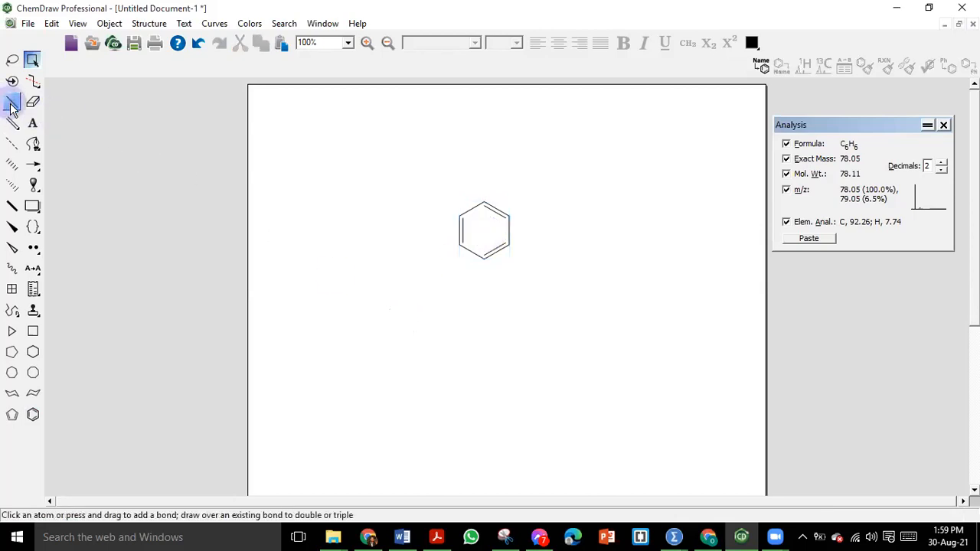
pyautogui.click(508, 221)
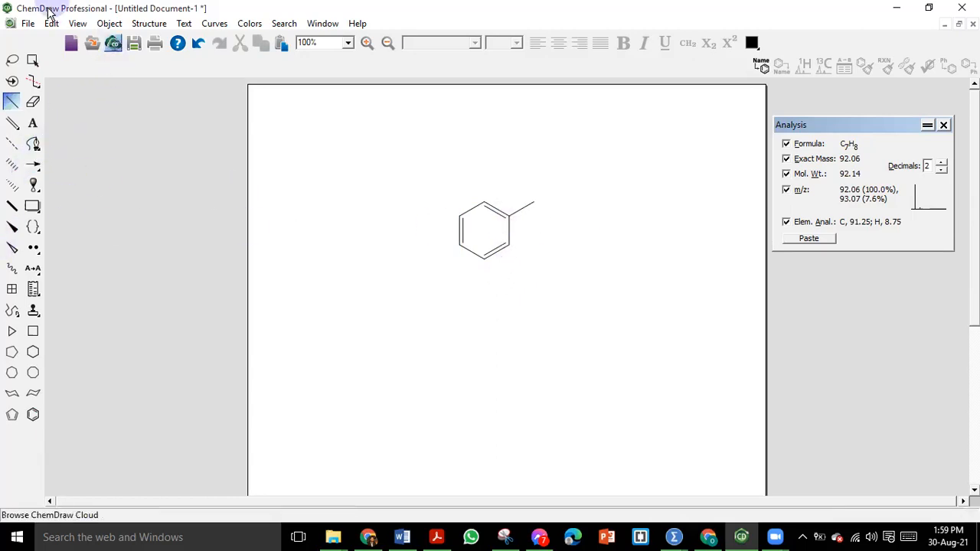
pyautogui.click(77, 23)
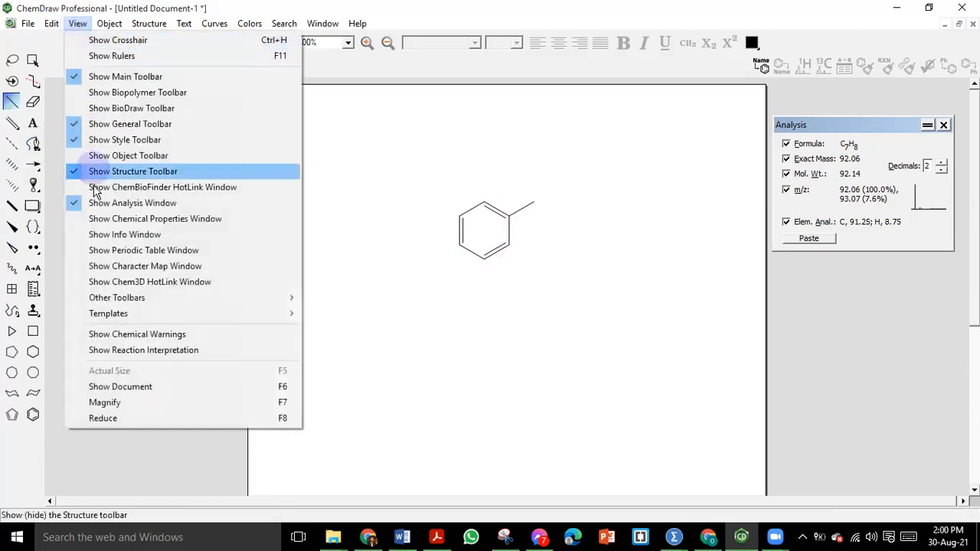
pyautogui.click(102, 250)
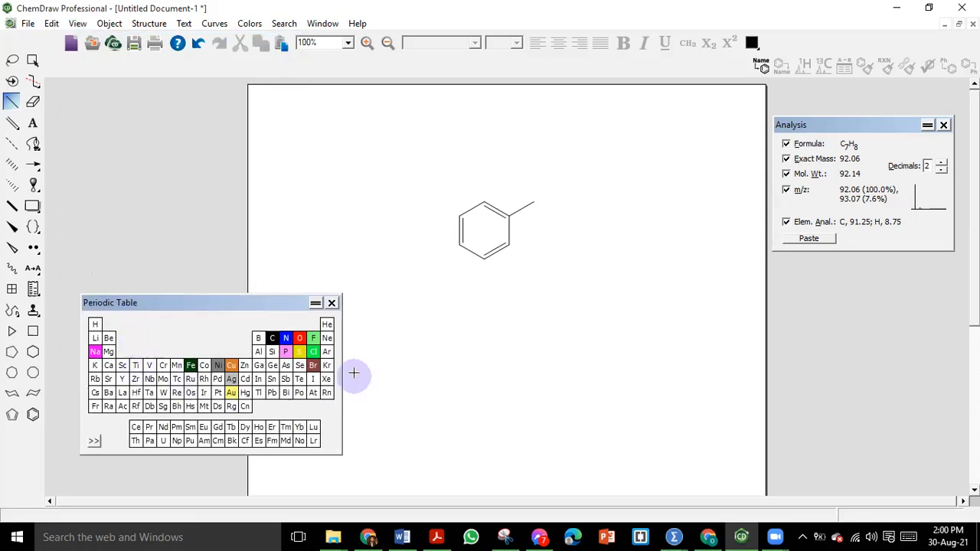
pyautogui.click(299, 338)
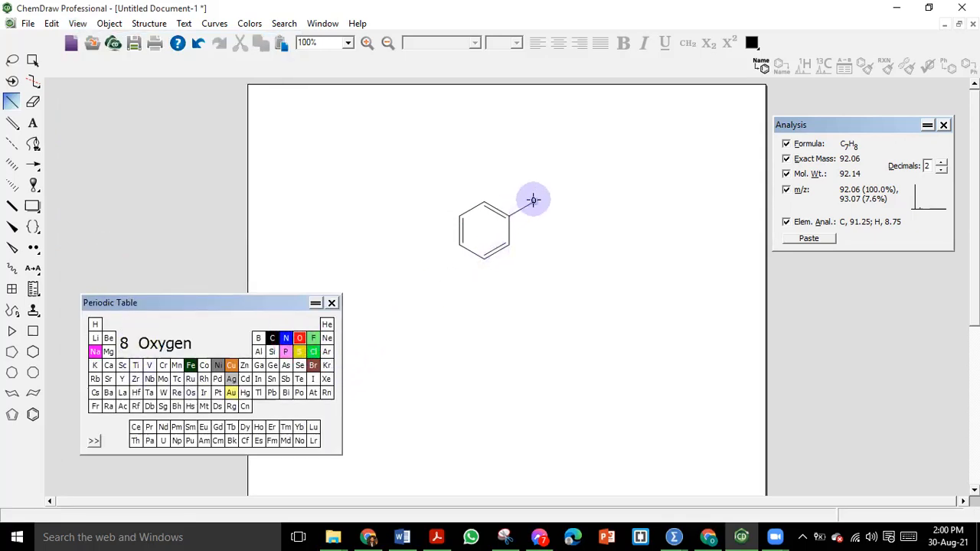
pyautogui.doubleClick(534, 200)
pyautogui.click(300, 339)
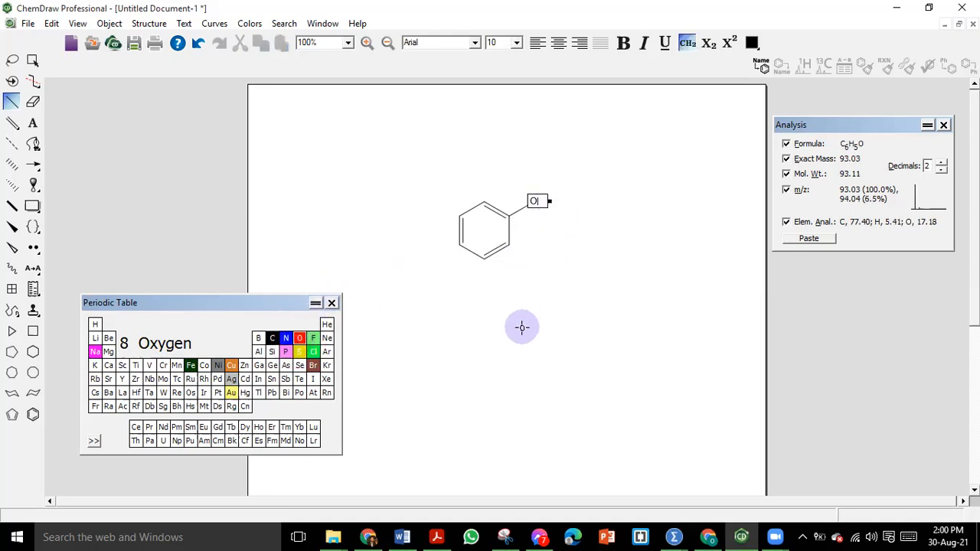
pyautogui.doubleClick(331, 305)
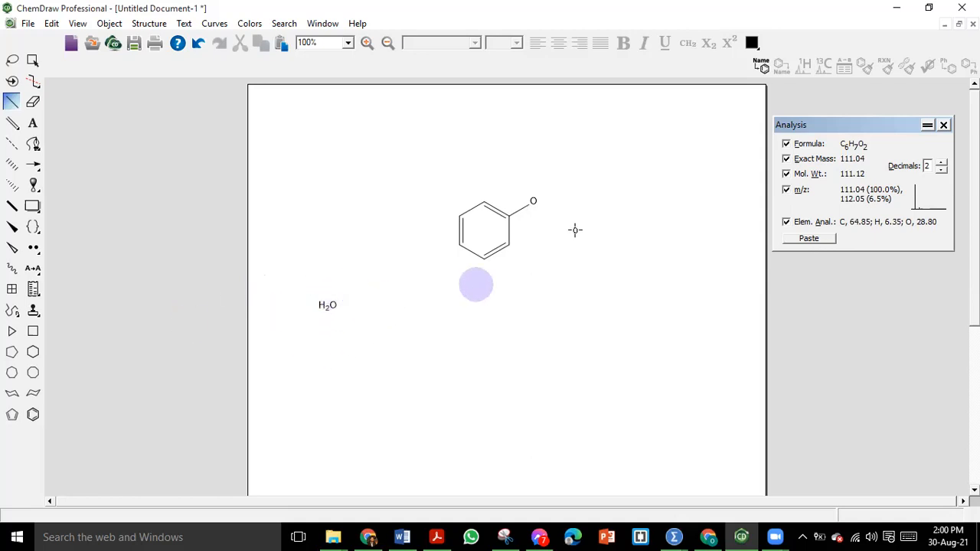
# - Extend the substituent's oxygen label to OH to form phenol
pyautogui.doubleClick(536, 217)
pyautogui.click(548, 203)
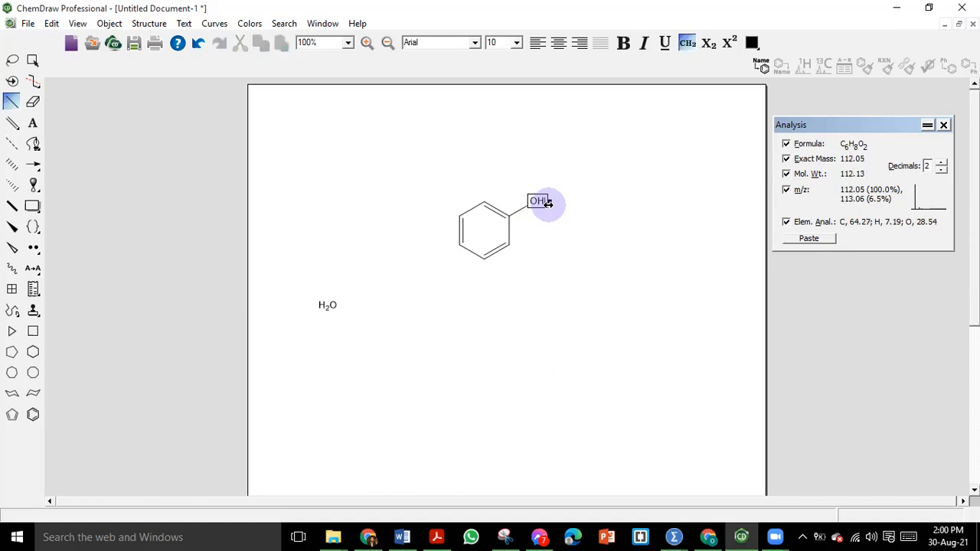
pyautogui.write('H')
pyautogui.click(339, 304)
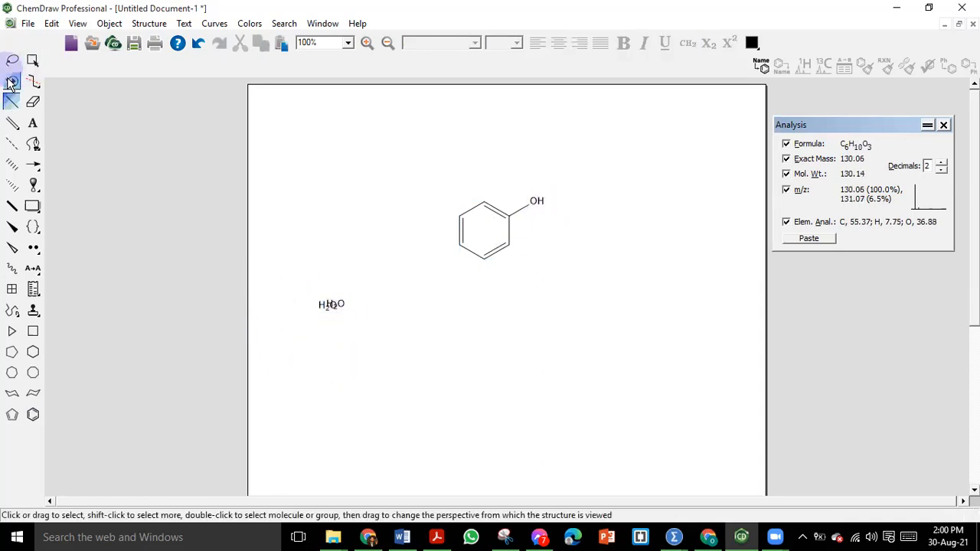
# - Delete the stray overlapping H2O labels below the phenol structure
pyautogui.click(29, 61)
pyautogui.moveTo(311, 292); pyautogui.dragTo(356, 324)
pyautogui.press('Delete')
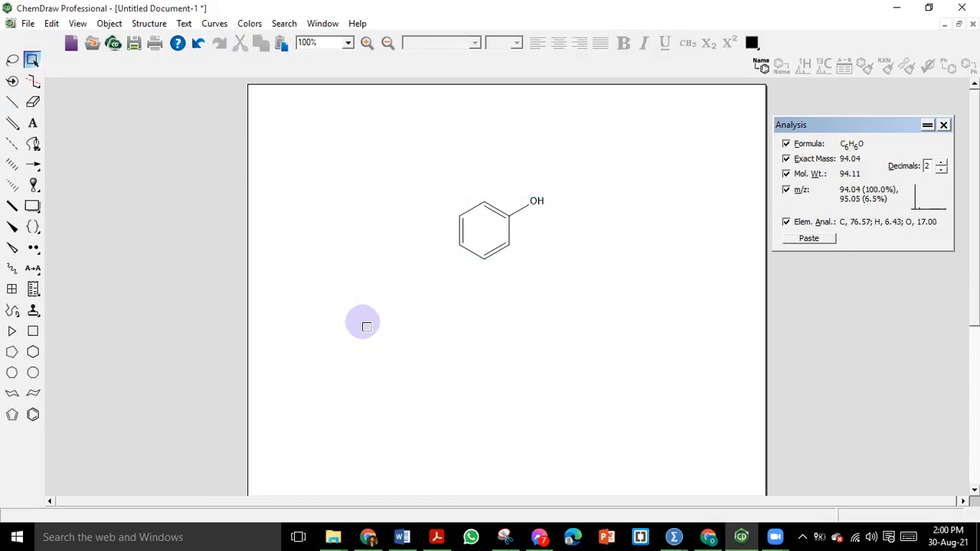
# - Clean up the phenol structure and move the whole molecule slightly up and left on the page
pyautogui.moveTo(418, 172); pyautogui.dragTo(458, 240)
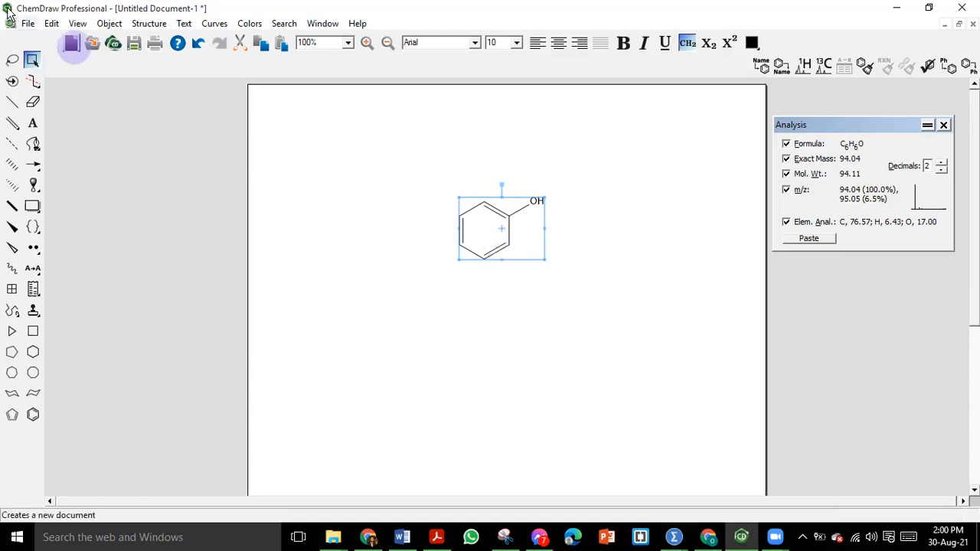
pyautogui.click(148, 23)
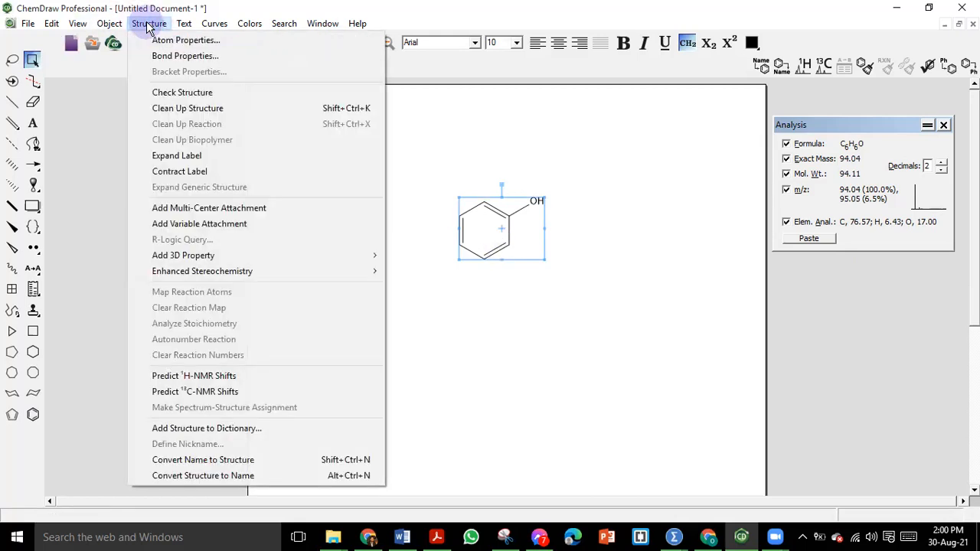
pyautogui.click(192, 107)
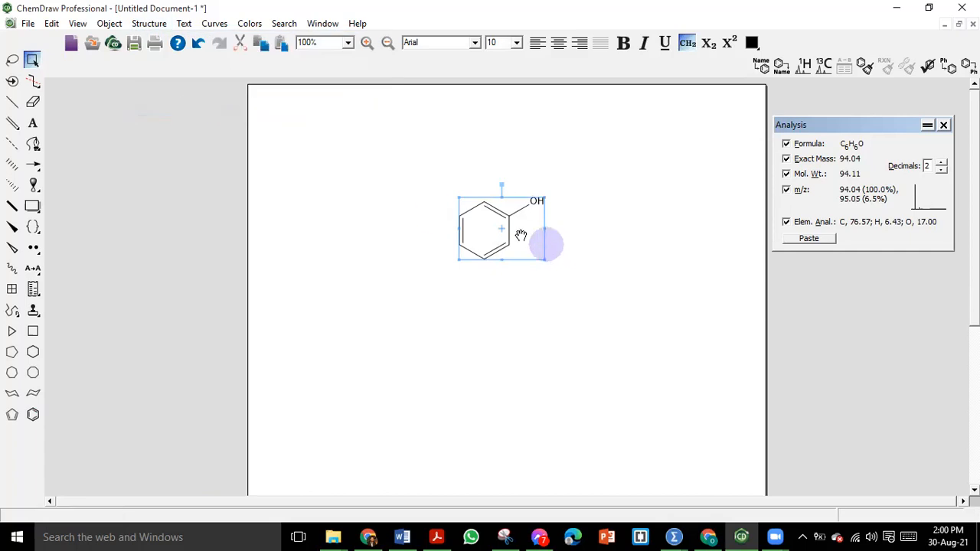
pyautogui.moveTo(508, 222); pyautogui.dragTo(485, 184)
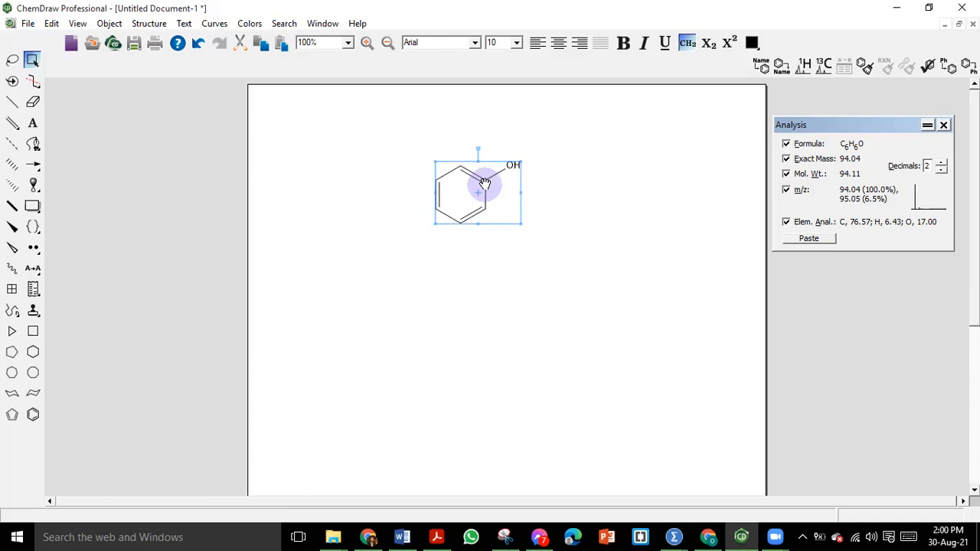
# - Show the Chemical Properties window for the selected phenol and place it in the empty area beside the page
pyautogui.click(77, 24)
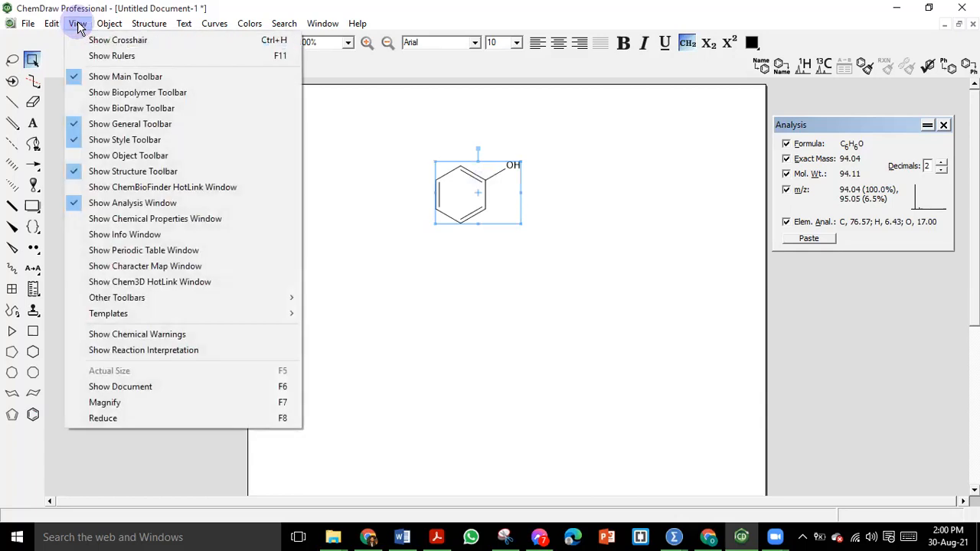
pyautogui.moveTo(110, 24)
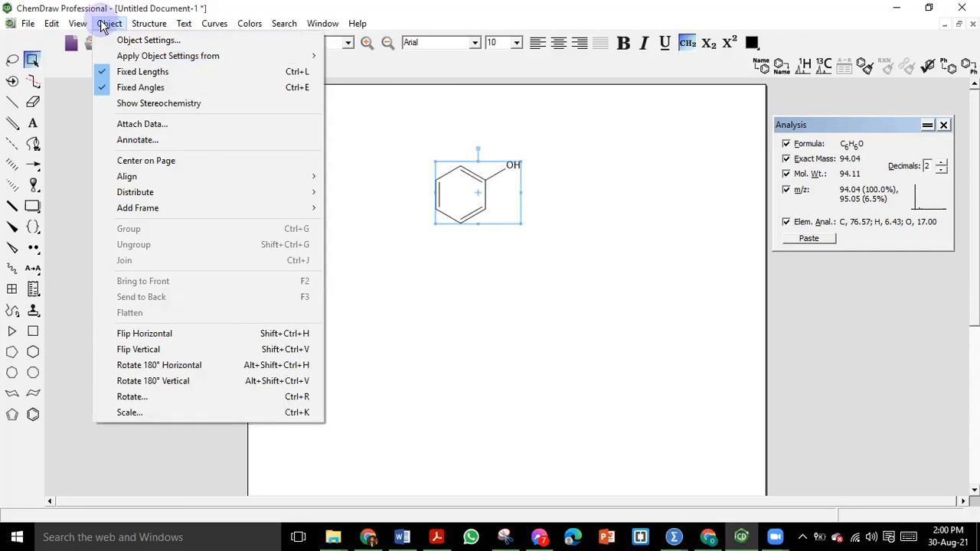
pyautogui.moveTo(78, 29)
pyautogui.moveTo(160, 29)
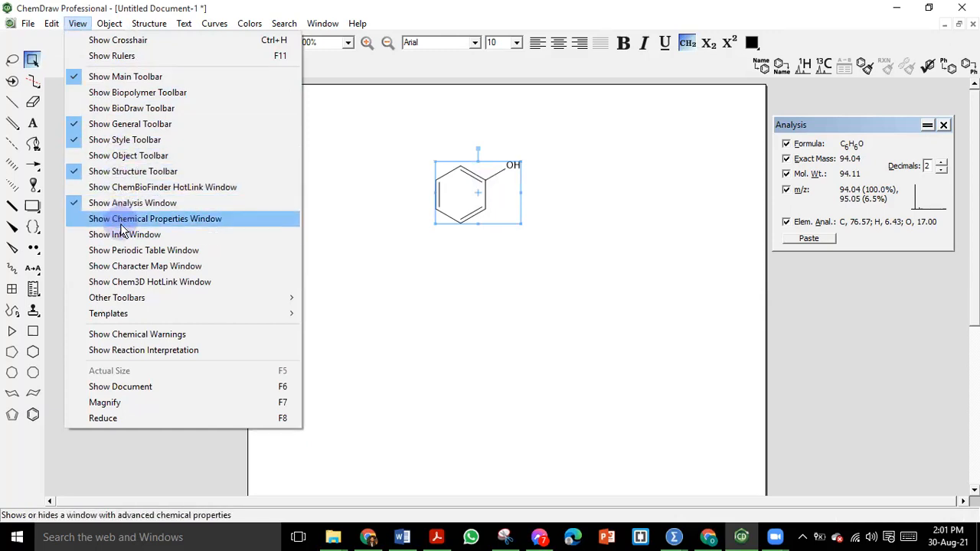
pyautogui.click(174, 218)
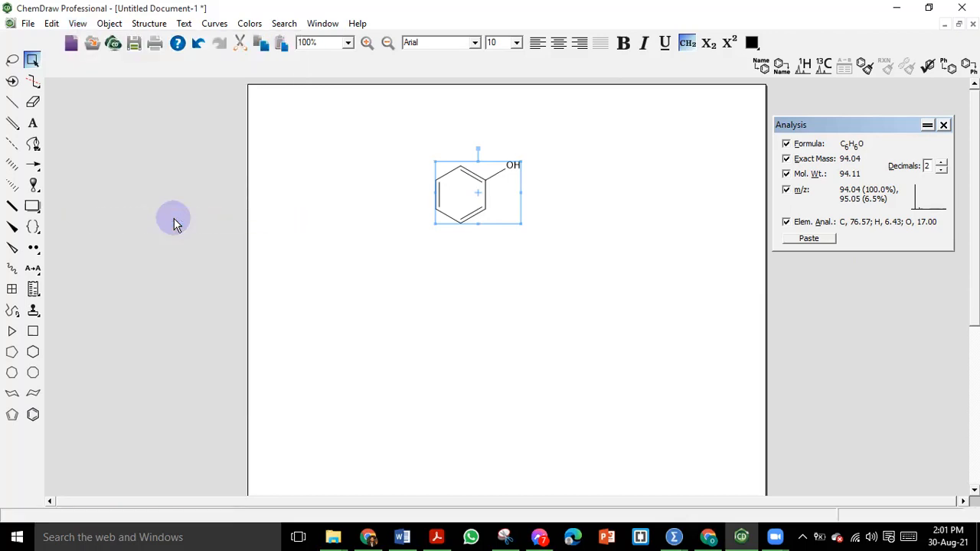
pyautogui.click(166, 115)
pyautogui.moveTo(117, 98); pyautogui.dragTo(167, 115)
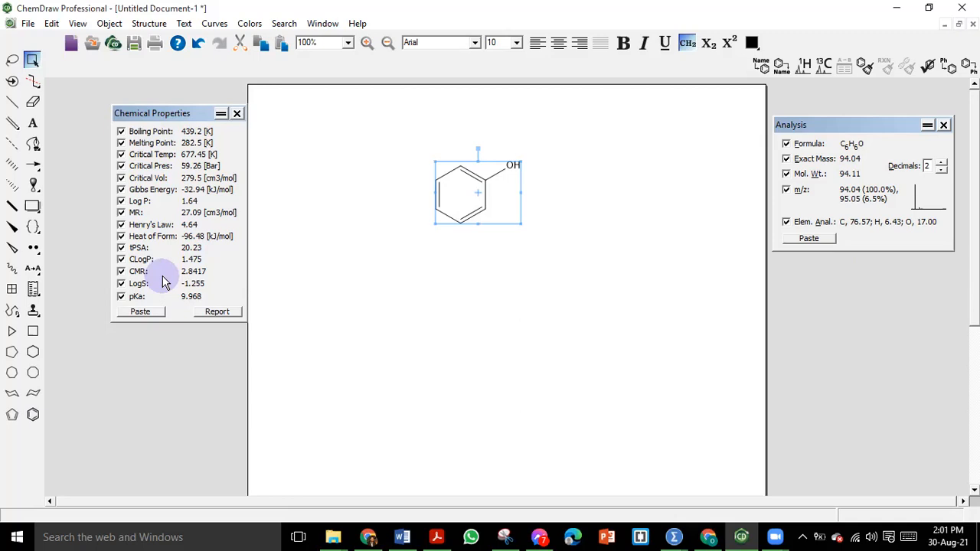
# - Paste all the chemical properties beneath the phenol structure, reposition the text slightly, and close the Chemical Properties window
pyautogui.click(143, 314)
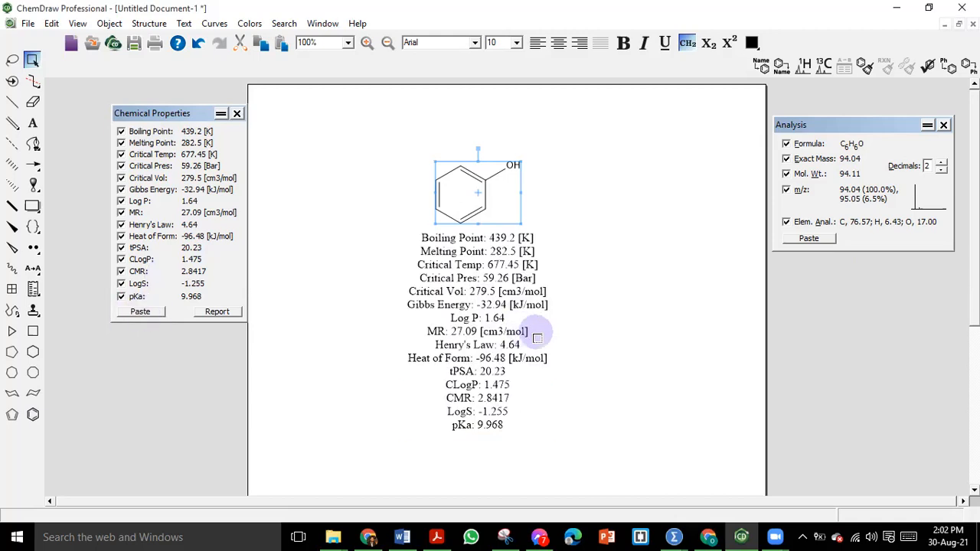
pyautogui.moveTo(499, 329)
pyautogui.mouseDown()
pyautogui.moveTo(484, 353)
pyautogui.moveTo(483, 340)
pyautogui.mouseUp()
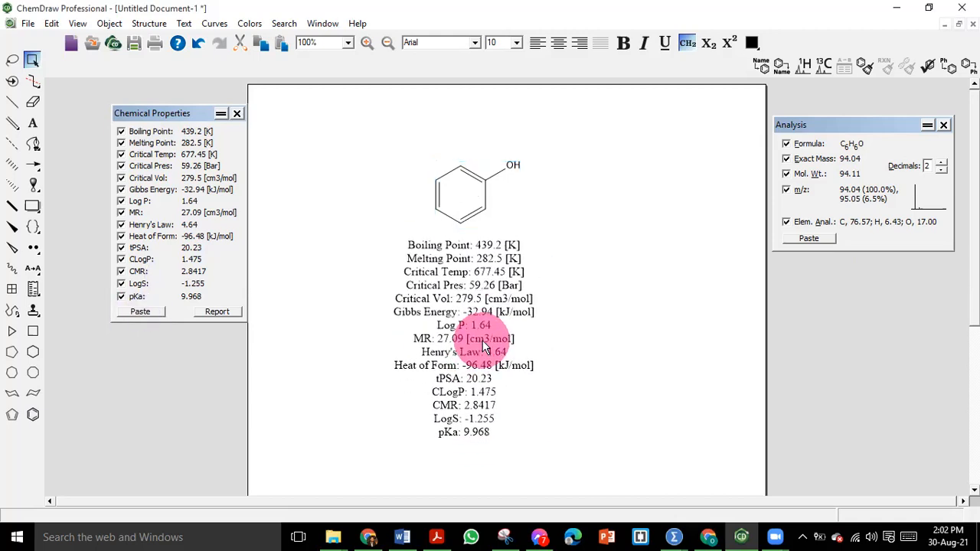
pyautogui.click(237, 114)
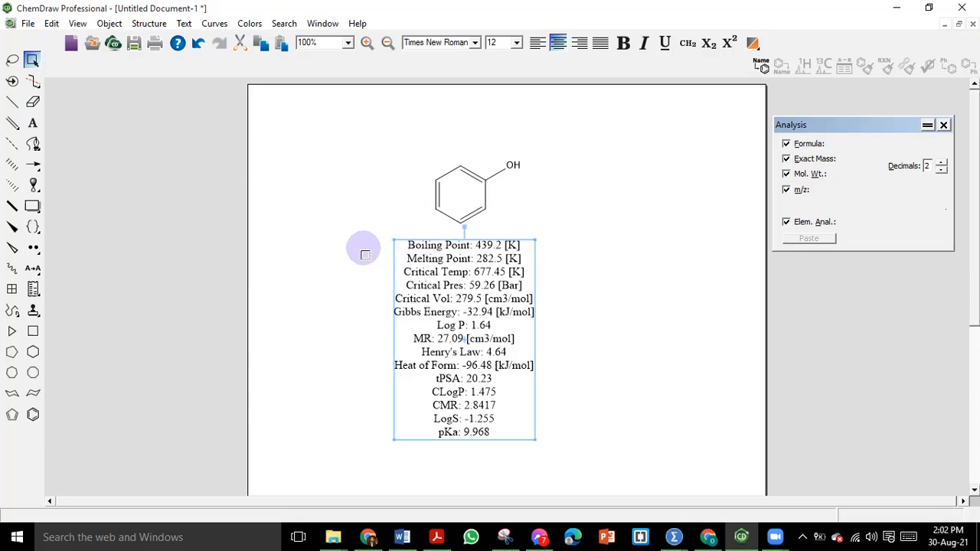
# - Shift the pasted properties text slightly right and down beneath the phenol ring
pyautogui.click(406, 313)
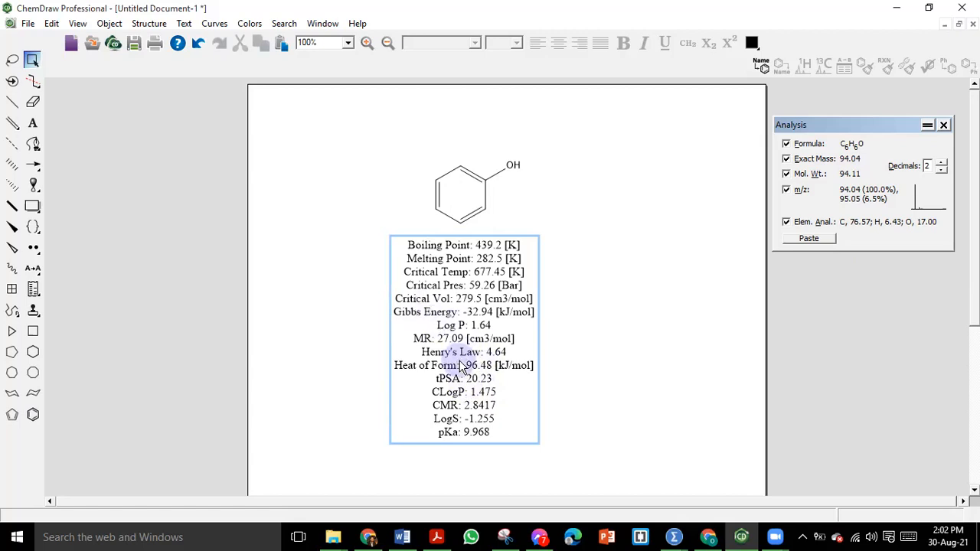
pyautogui.moveTo(450, 326)
pyautogui.mouseDown()
pyautogui.moveTo(423, 344)
pyautogui.moveTo(465, 317)
pyautogui.moveTo(469, 331)
pyautogui.mouseUp()
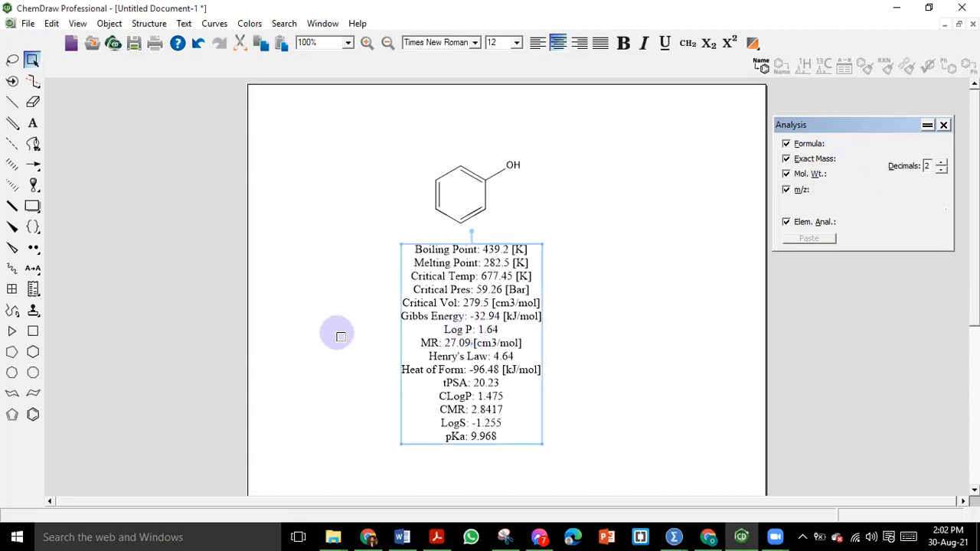
pyautogui.rightClick(452, 344)
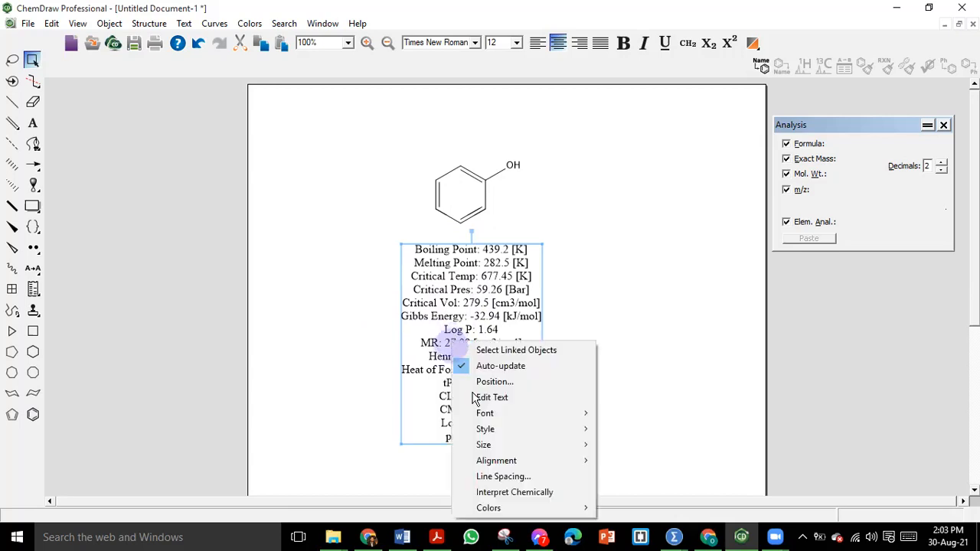
pyautogui.click(630, 301)
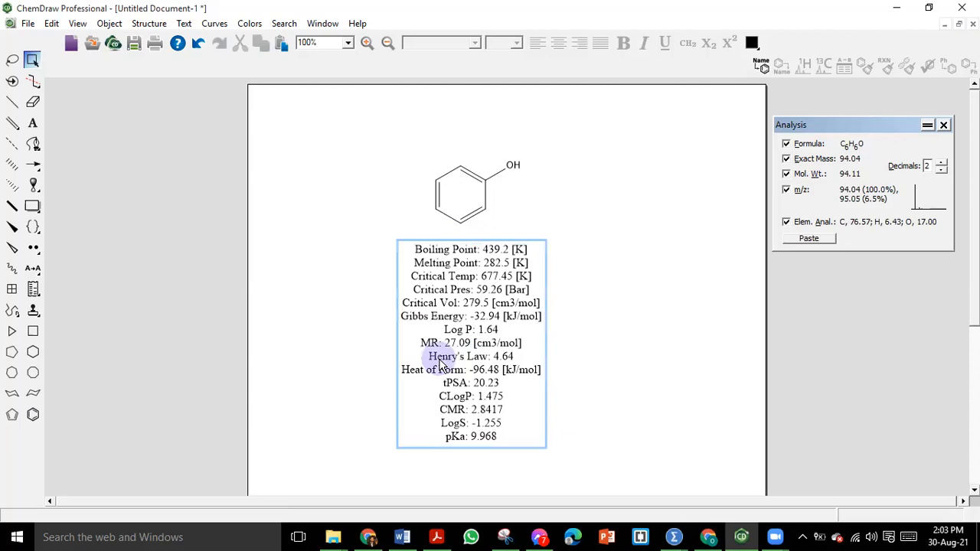